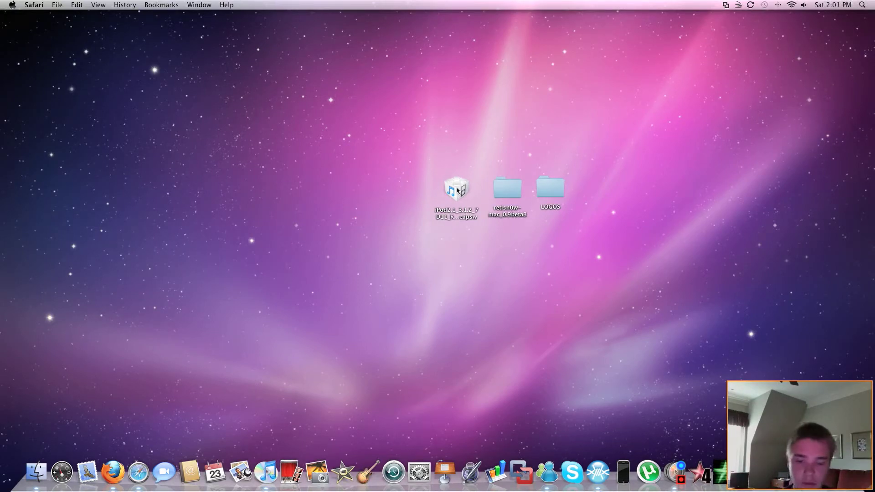
Step: Line up the iPod firmware file and the redsn0w folder side by side on the desktop
{"action": "left_click_drag", "start_coordinate": [459, 189], "coordinate": [426, 191]}
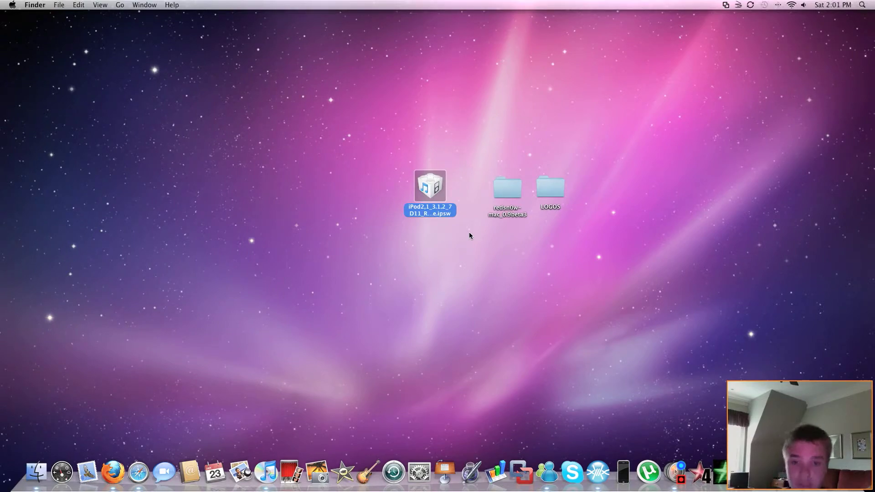
{"action": "mouse_move", "coordinate": [428, 187]}
{"action": "left_mouse_down"}
{"action": "mouse_move", "coordinate": [457, 190]}
{"action": "mouse_move", "coordinate": [442, 183]}
{"action": "left_mouse_up"}
{"action": "left_click", "coordinate": [471, 153]}
{"action": "left_click", "coordinate": [510, 193]}
{"action": "left_click_drag", "start_coordinate": [510, 194], "coordinate": [493, 189]}
{"action": "left_click", "coordinate": [512, 138]}
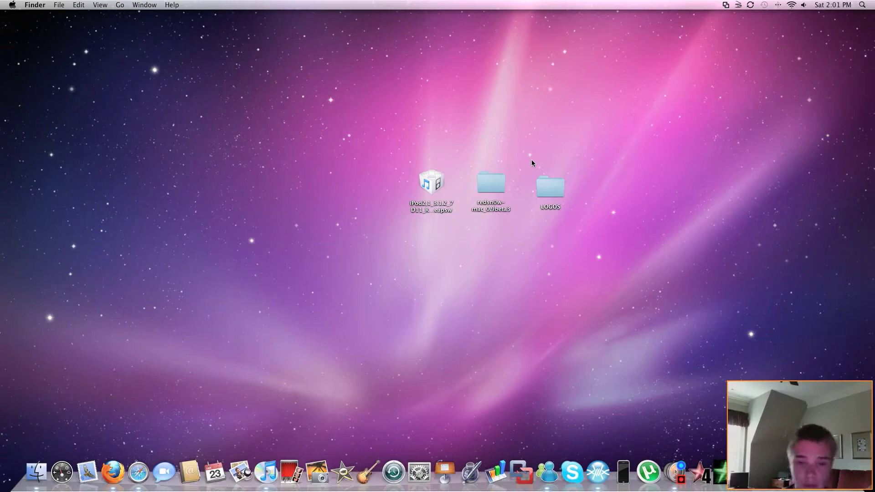
{"action": "left_click_drag", "start_coordinate": [502, 185], "coordinate": [496, 181]}
Step: Move the LOGOS folder beside the redsn0w folder and deselect everything
{"action": "left_click_drag", "start_coordinate": [551, 189], "coordinate": [589, 213]}
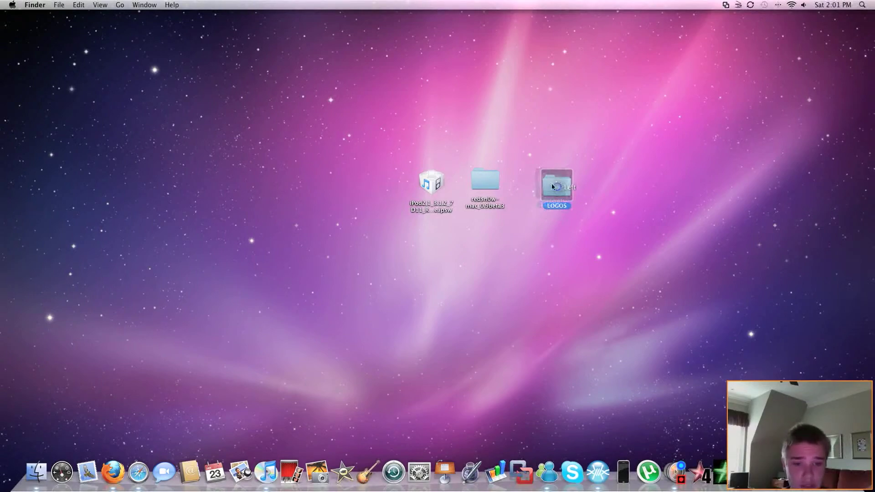
{"action": "left_click_drag", "start_coordinate": [553, 187], "coordinate": [563, 190]}
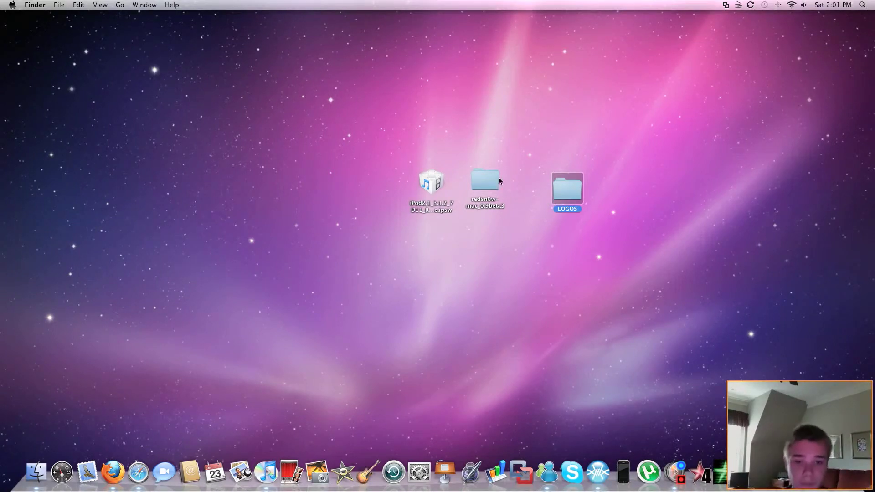
{"action": "left_click_drag", "start_coordinate": [568, 190], "coordinate": [537, 187]}
{"action": "left_click", "coordinate": [598, 211]}
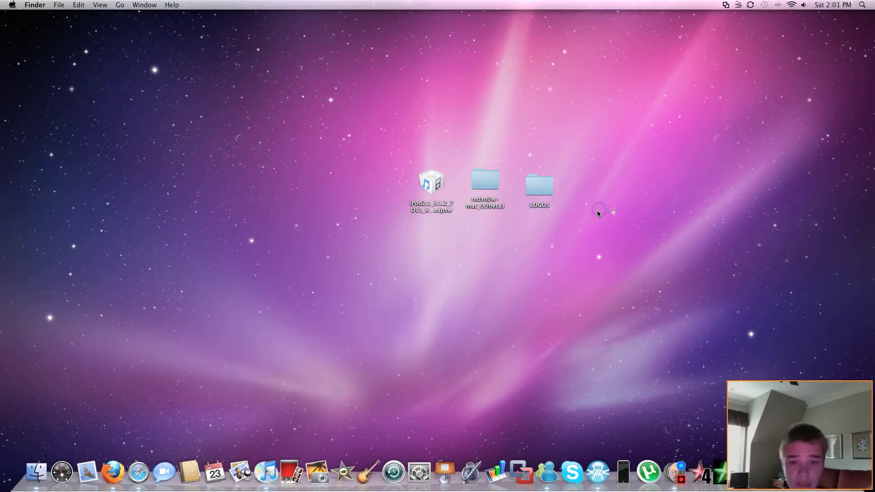
Step: Launch redsn0w from its folder and close the Finder window behind it
{"action": "double_click", "coordinate": [487, 180]}
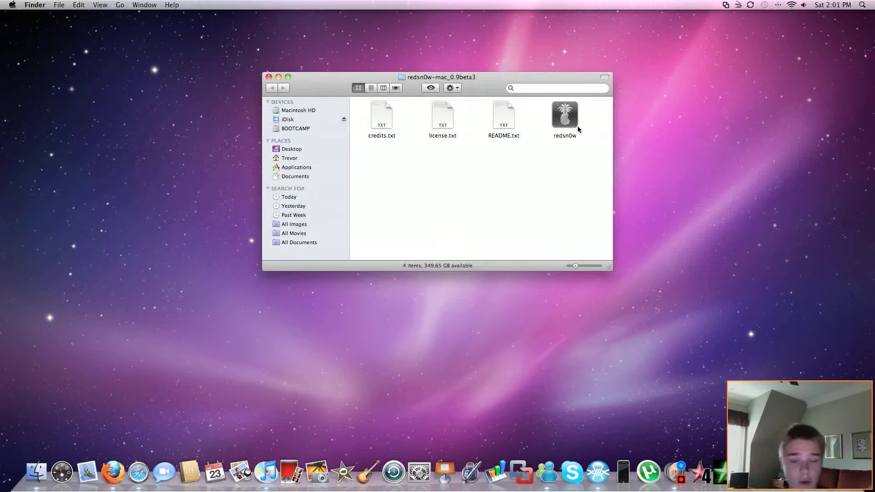
{"action": "double_click", "coordinate": [569, 125]}
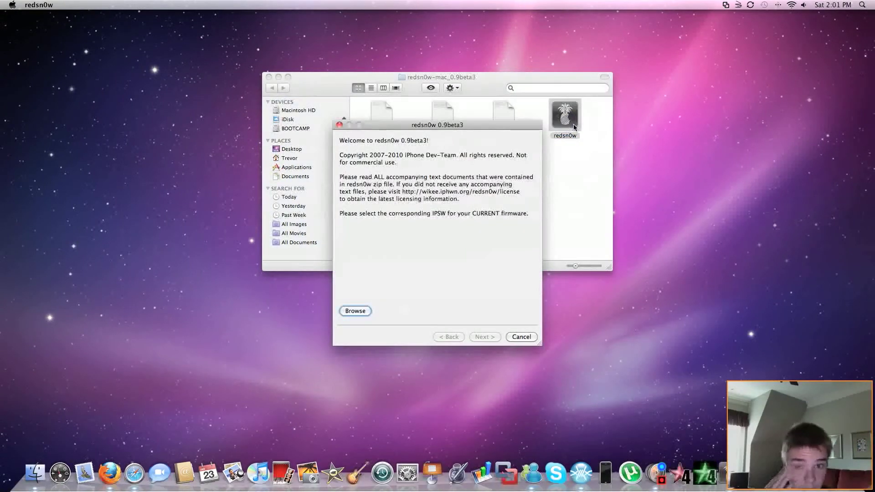
{"action": "left_click", "coordinate": [268, 77]}
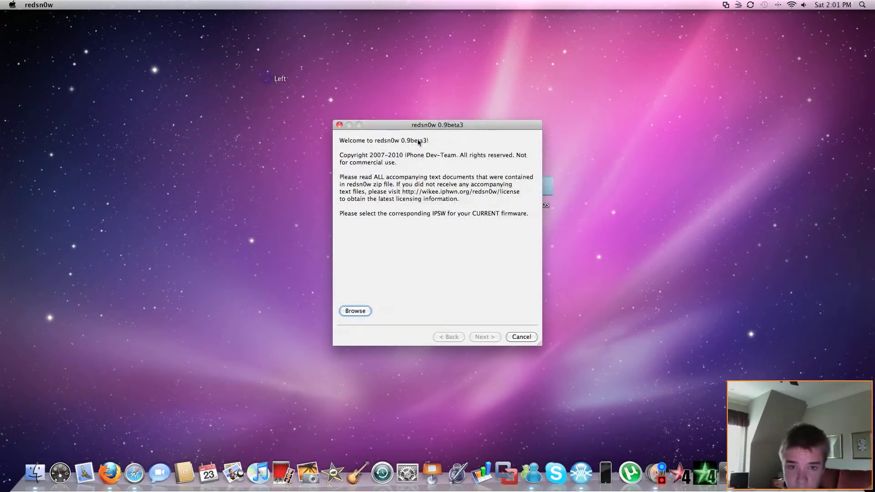
{"action": "left_click_drag", "start_coordinate": [429, 125], "coordinate": [426, 105]}
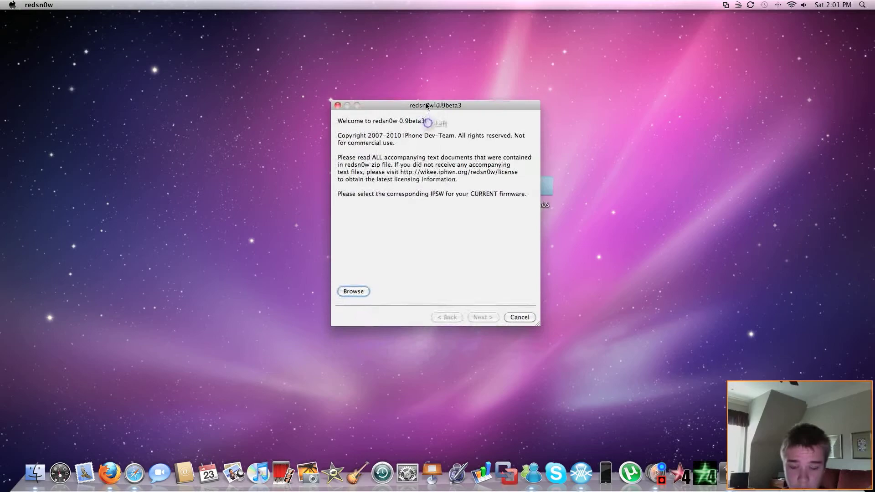
Step: Load the iPod .ipsw firmware from the desktop, declaring the device not an MC model
{"action": "left_click", "coordinate": [363, 292]}
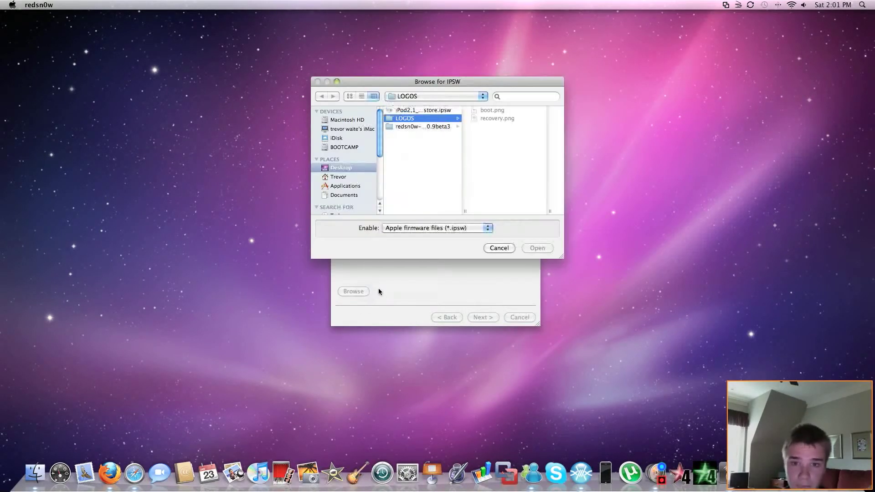
{"action": "double_click", "coordinate": [423, 112]}
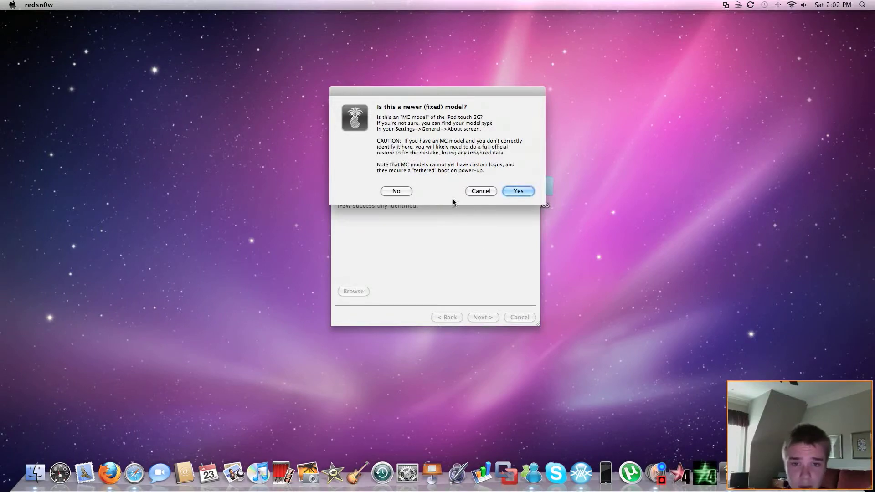
{"action": "left_click", "coordinate": [396, 193]}
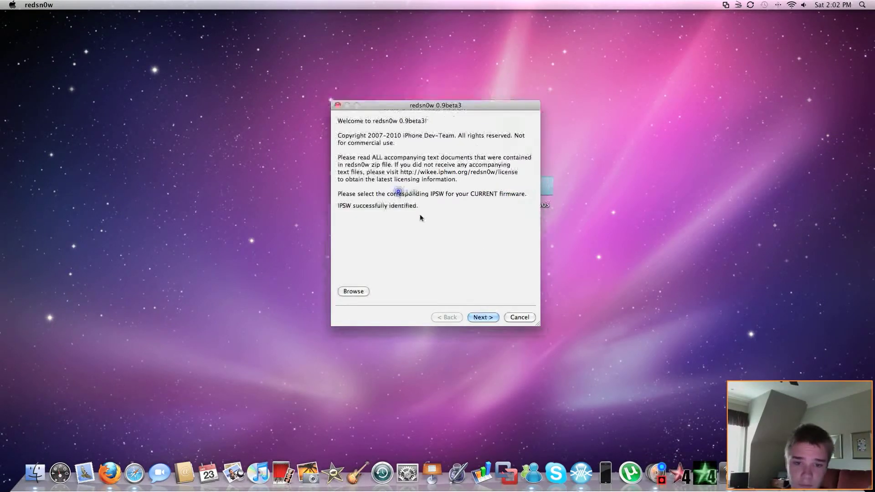
Step: Continue past the DFU loader download, then tick Already pwned and Custom boot logo
{"action": "left_click", "coordinate": [495, 317]}
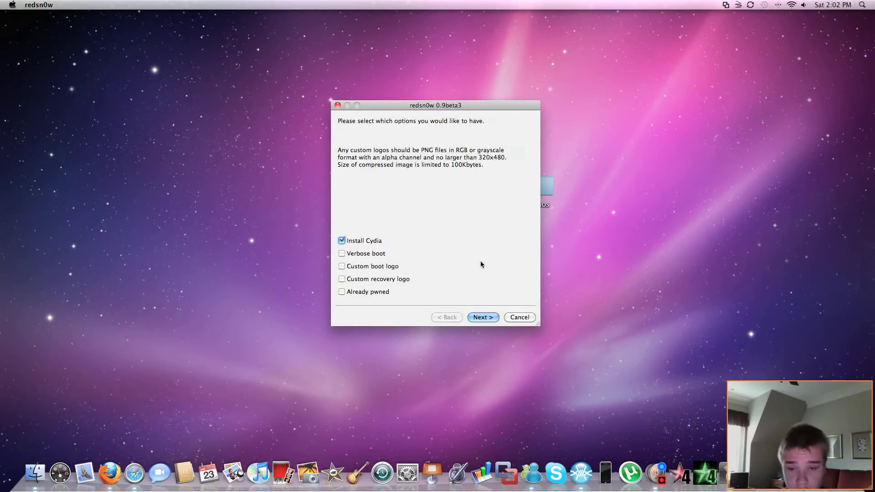
{"action": "left_click", "coordinate": [341, 292]}
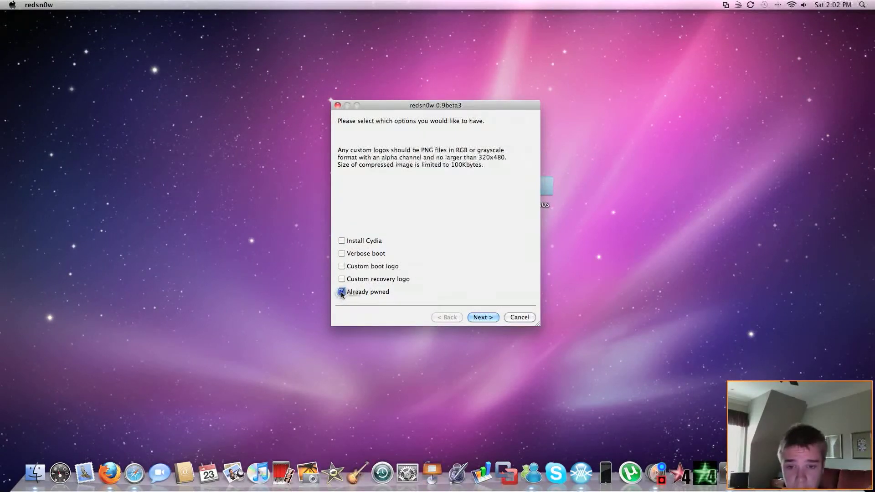
{"action": "left_click", "coordinate": [342, 267]}
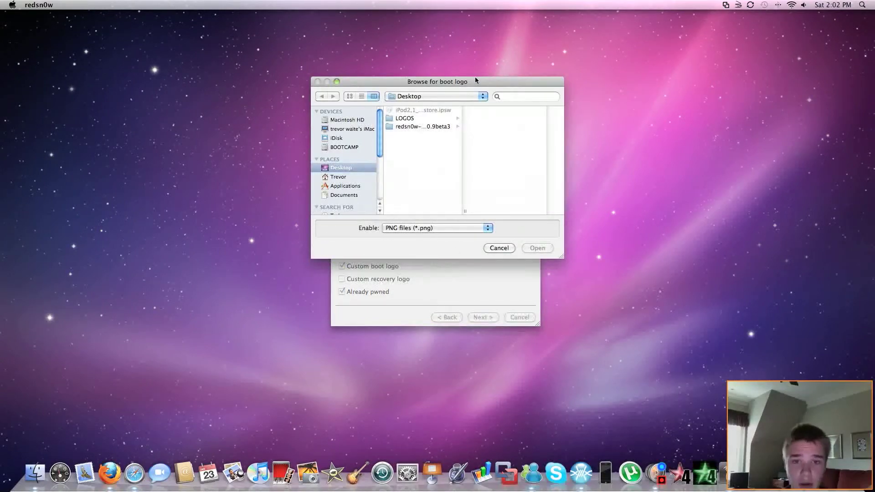
Step: Set boot.png from the LOGOS folder as the boot logo and tick Custom recovery logo
{"action": "left_click_drag", "start_coordinate": [474, 80], "coordinate": [460, 81]}
{"action": "left_click", "coordinate": [422, 118]}
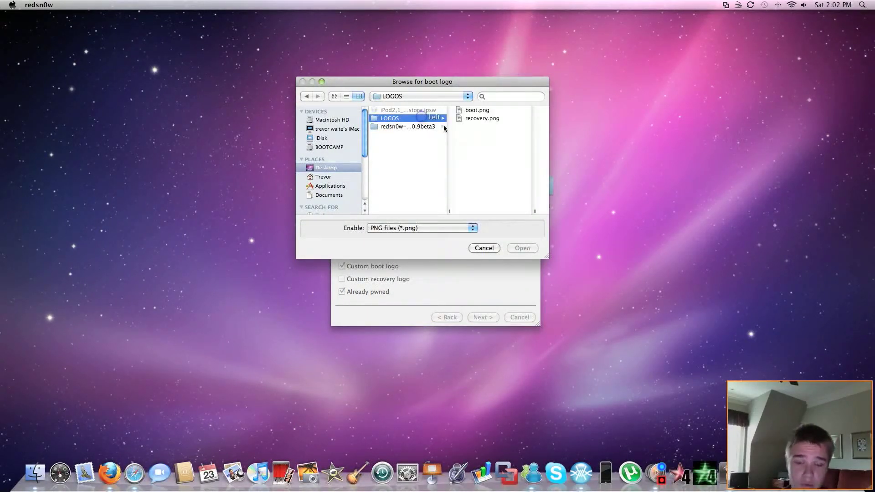
{"action": "left_click", "coordinate": [482, 111]}
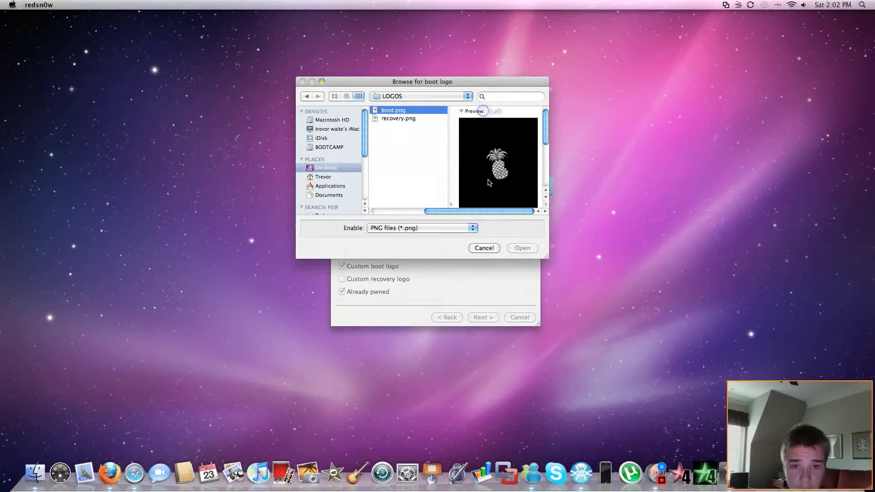
{"action": "mouse_move", "coordinate": [545, 128]}
{"action": "left_mouse_down"}
{"action": "mouse_move", "coordinate": [545, 161]}
{"action": "mouse_move", "coordinate": [543, 119]}
{"action": "left_mouse_up"}
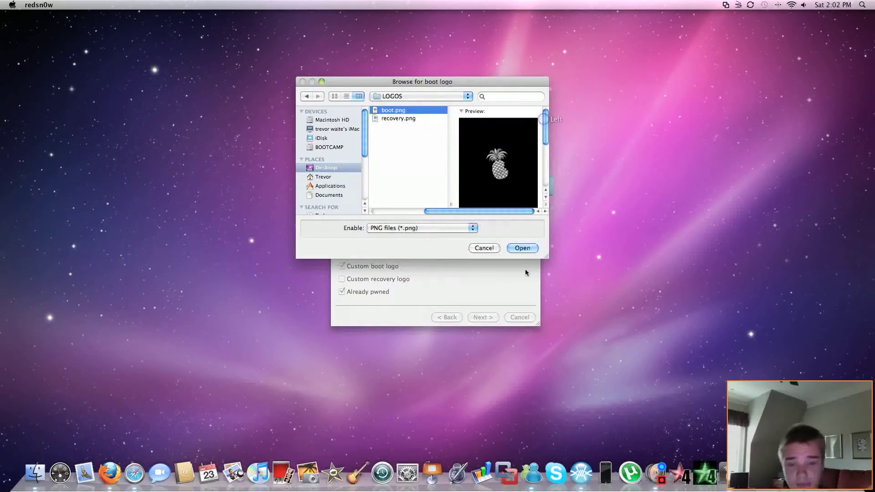
{"action": "left_click", "coordinate": [525, 248]}
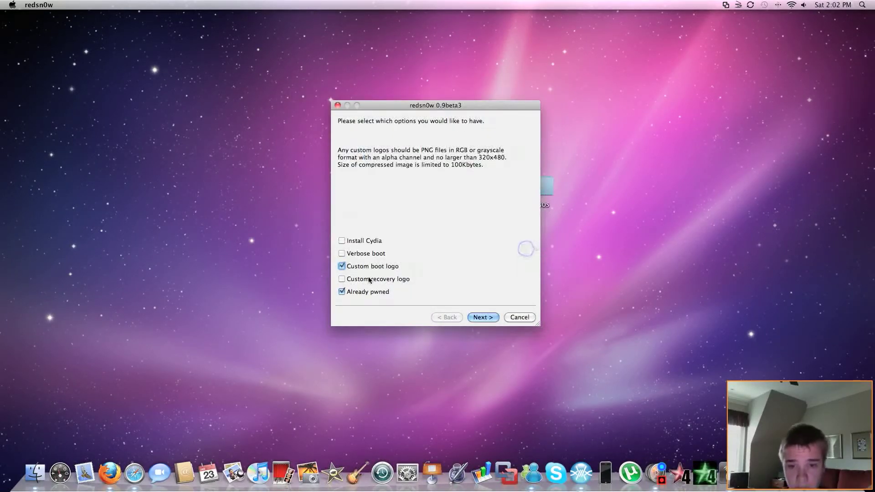
{"action": "left_click", "coordinate": [342, 279]}
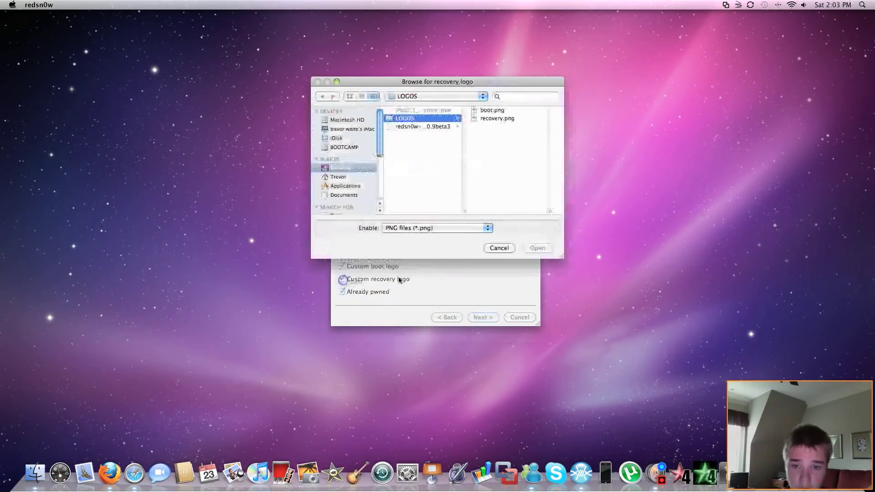
Step: Choose recovery.png as the recovery logo, enable Verbose boot, and start the jailbreak
{"action": "left_click", "coordinate": [499, 119]}
{"action": "mouse_move", "coordinate": [560, 132]}
{"action": "left_mouse_down"}
{"action": "mouse_move", "coordinate": [560, 169]}
{"action": "mouse_move", "coordinate": [558, 142]}
{"action": "left_mouse_up"}
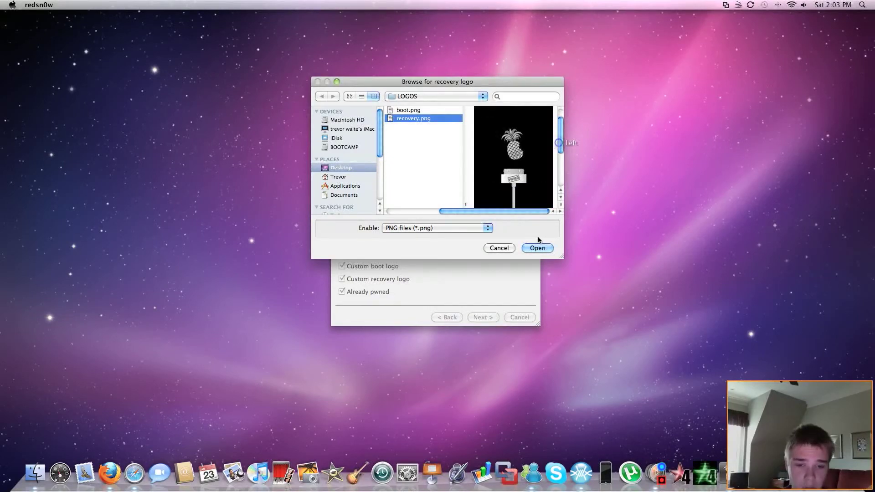
{"action": "left_click", "coordinate": [540, 249]}
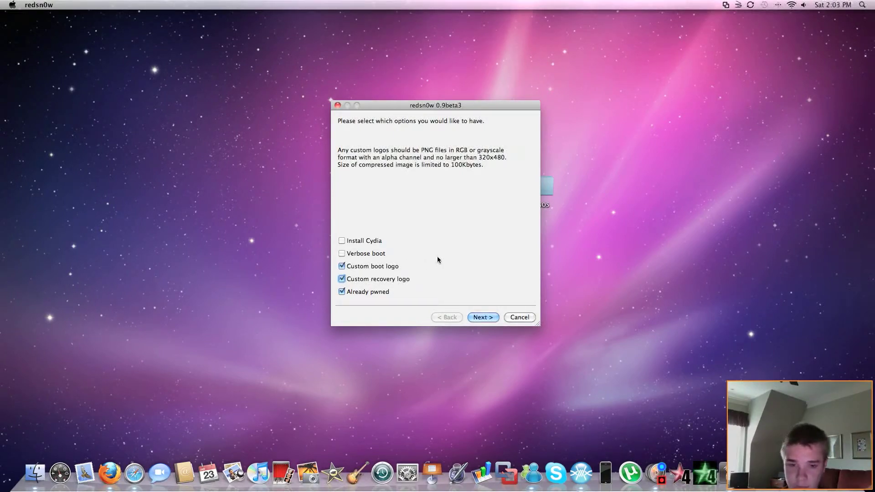
{"action": "left_click", "coordinate": [342, 254]}
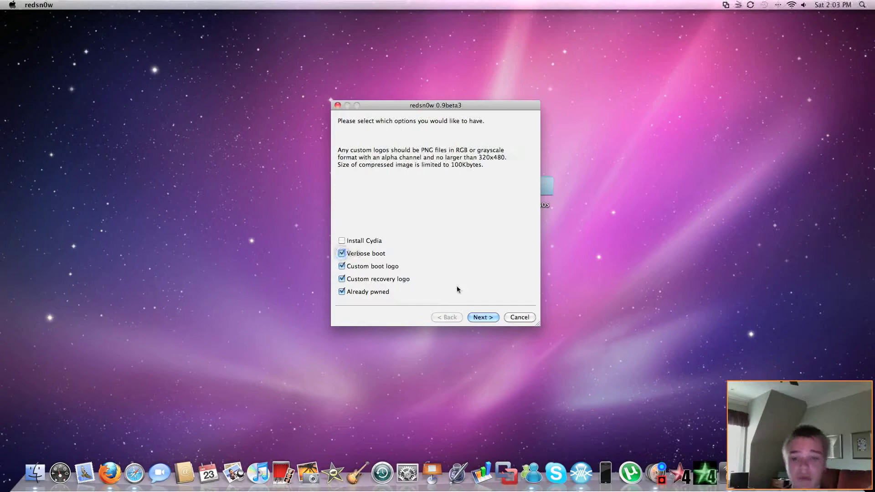
{"action": "left_click", "coordinate": [483, 317]}
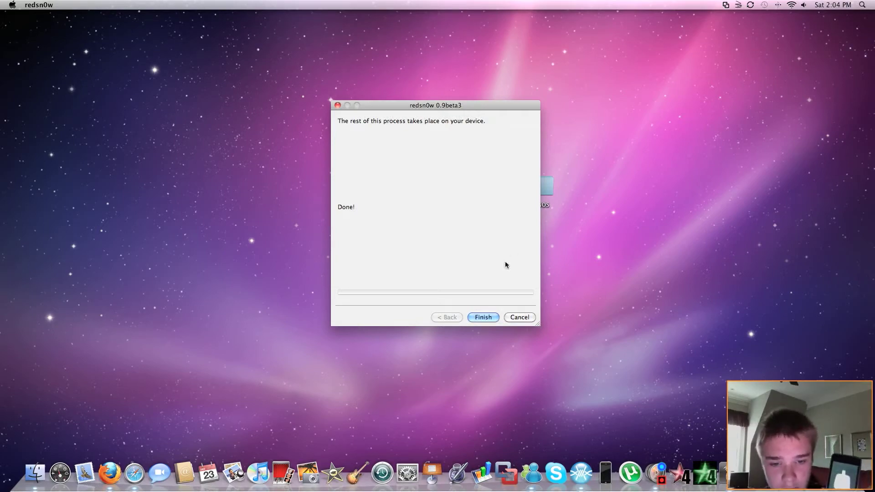
Step: Close redsn0w with Finish once it reports Done!
{"action": "left_click", "coordinate": [487, 318]}
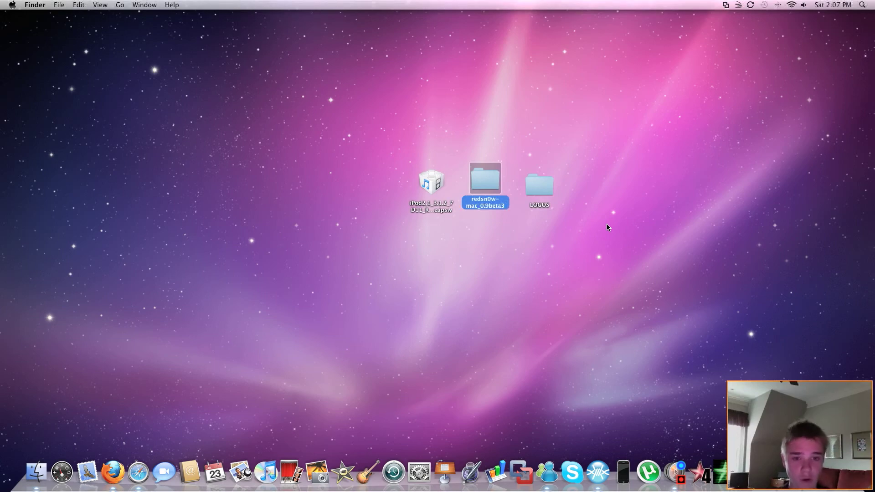
{"action": "mouse_move", "coordinate": [532, 186]}
{"action": "left_mouse_down"}
{"action": "mouse_move", "coordinate": [520, 173]}
{"action": "mouse_move", "coordinate": [533, 185]}
{"action": "left_mouse_up"}
{"action": "left_click", "coordinate": [606, 208]}
{"action": "left_click", "coordinate": [614, 192]}
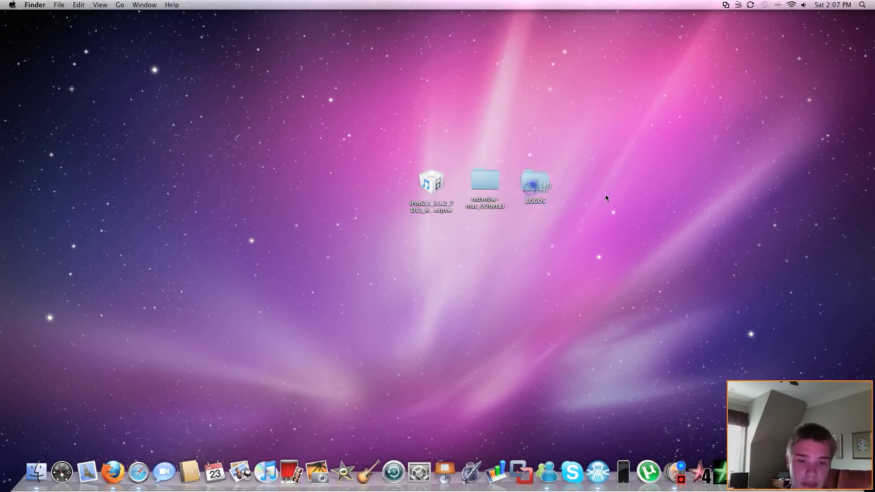
{"action": "left_click", "coordinate": [606, 197]}
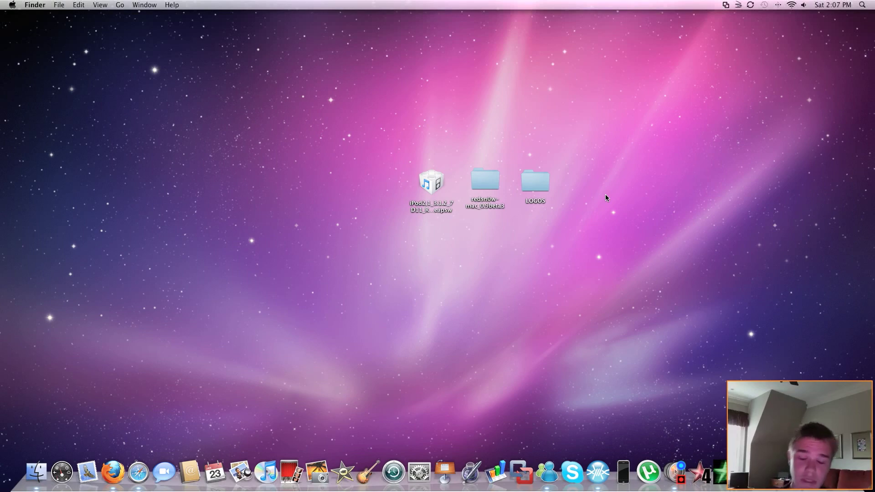
{"action": "left_click_drag", "start_coordinate": [532, 181], "coordinate": [530, 185]}
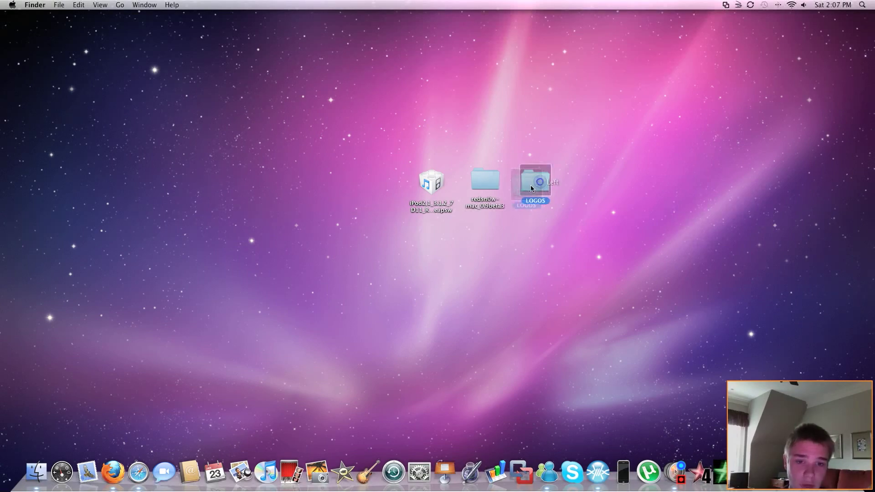
{"action": "left_click", "coordinate": [638, 193]}
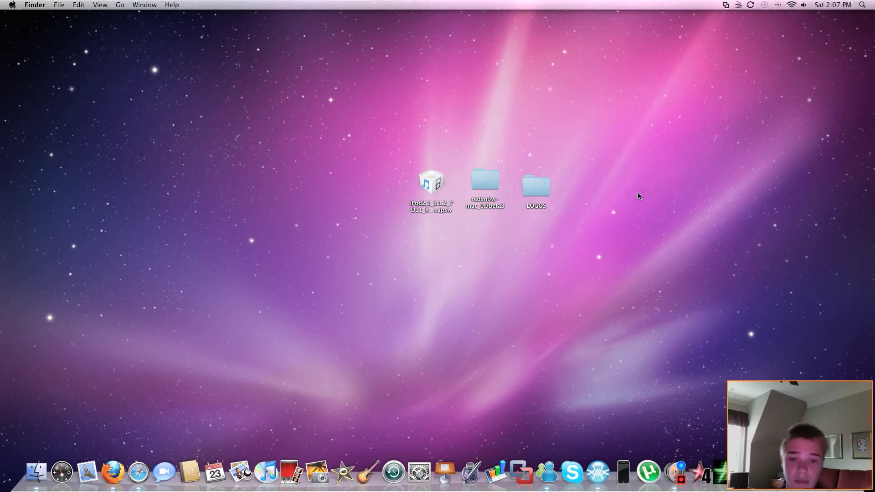